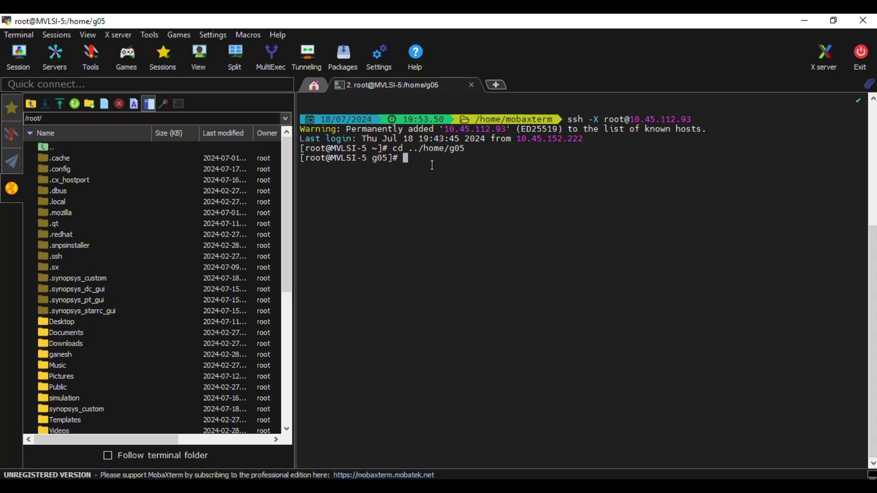
Start tcsh, source /home/tools/ganesh.csh, and launch Custom Compiler with cc1
text(tcsh s)
key(BackSpace)
key(BackSpace)
key(Return)
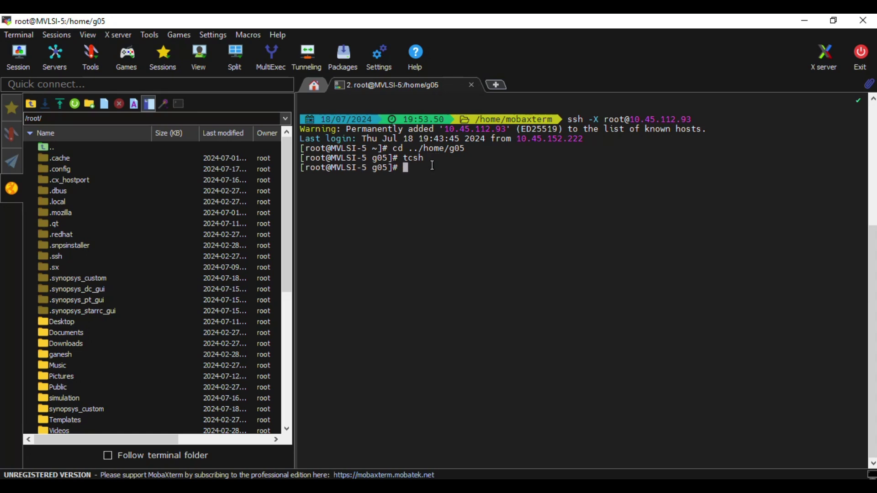
text(source /home/tools/)
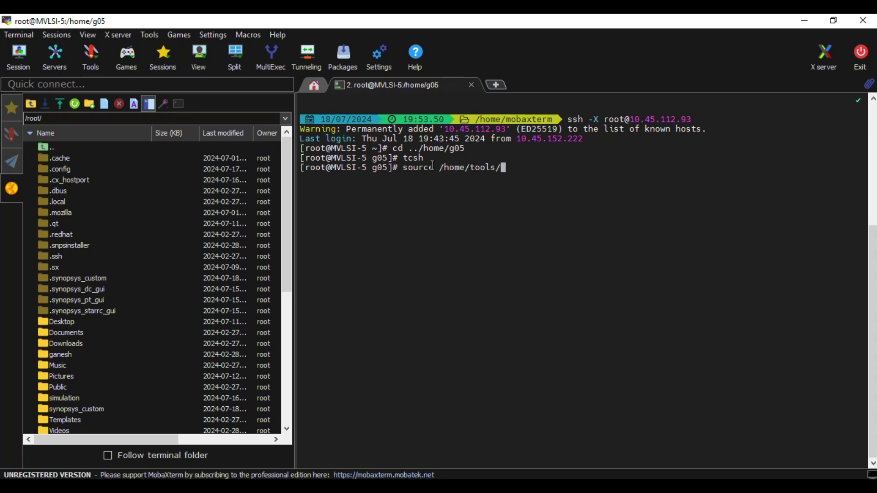
text(ganesh.csh)
key(Return)
text(c)
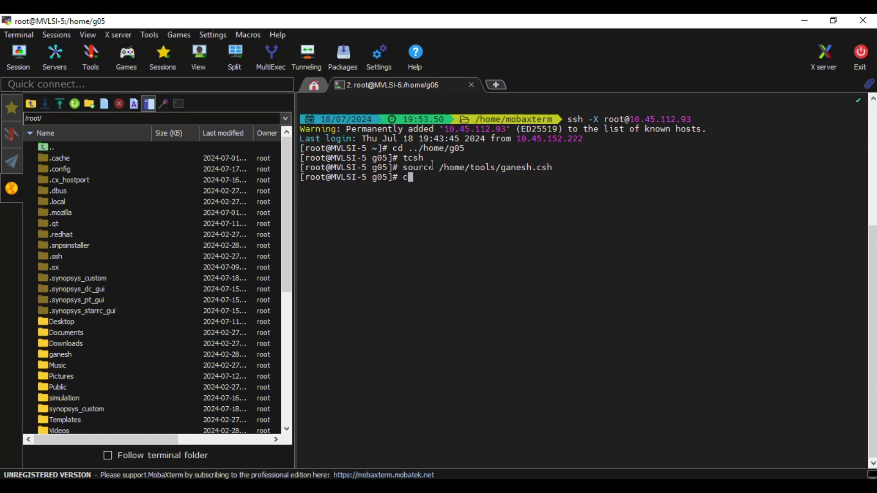
text(c1)
key(Return)
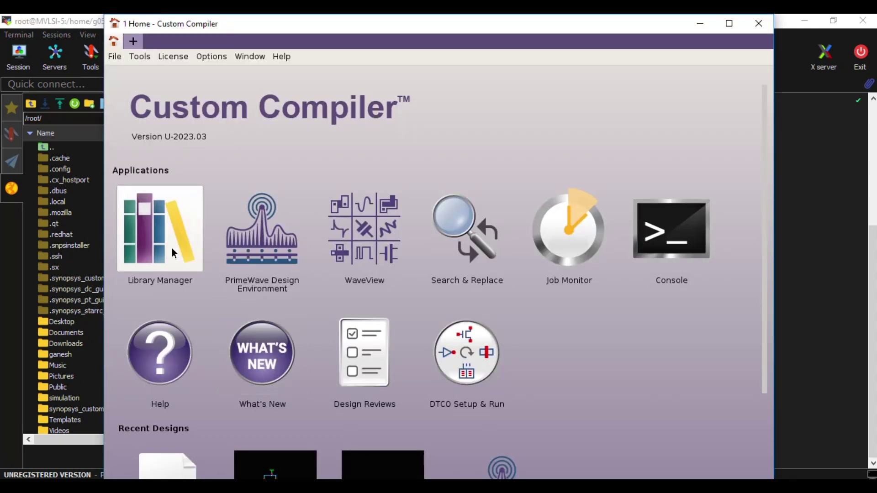
In the Library Manager, inspect ganesh_lib1's csa schematic view, which is locked by root
click(173, 252)
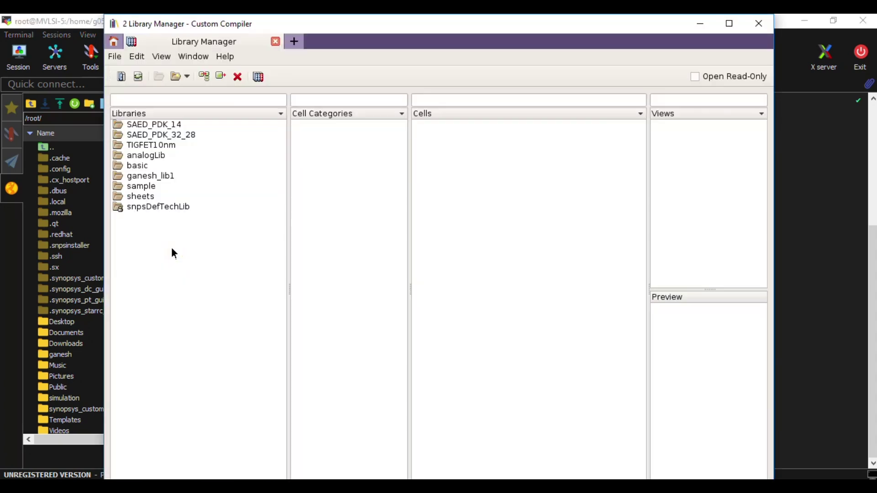
click(152, 178)
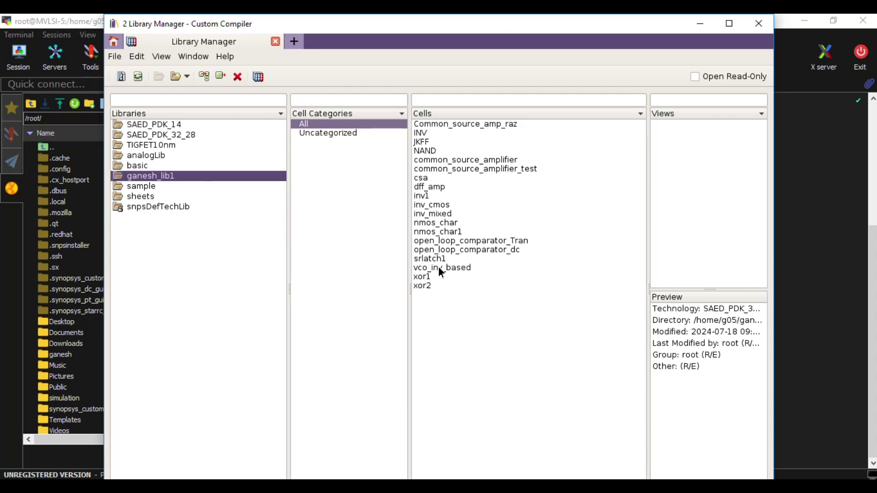
click(433, 185)
click(427, 180)
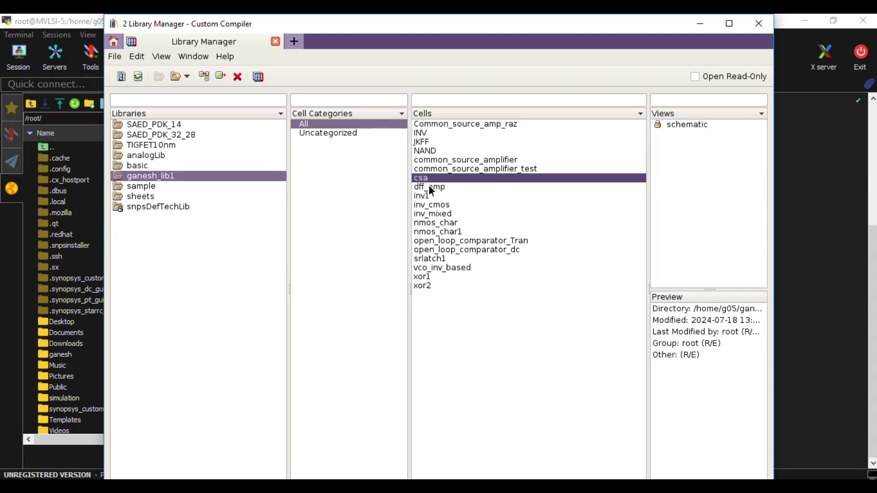
click(430, 186)
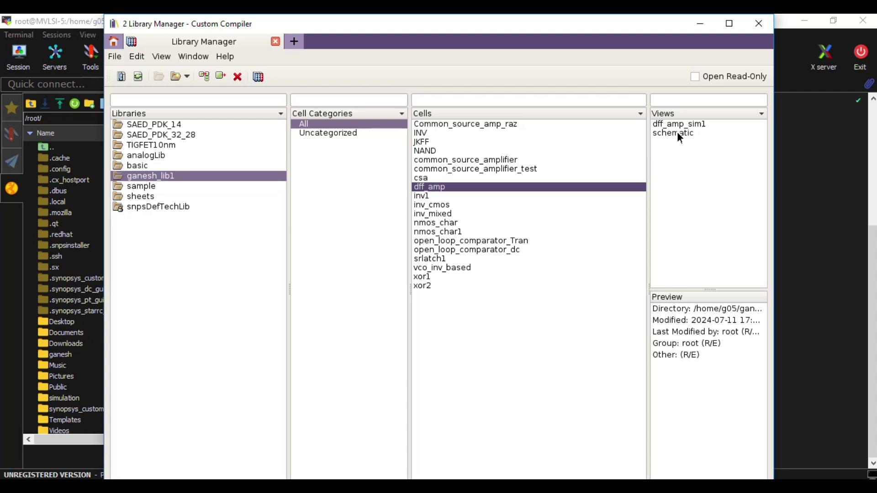
click(425, 177)
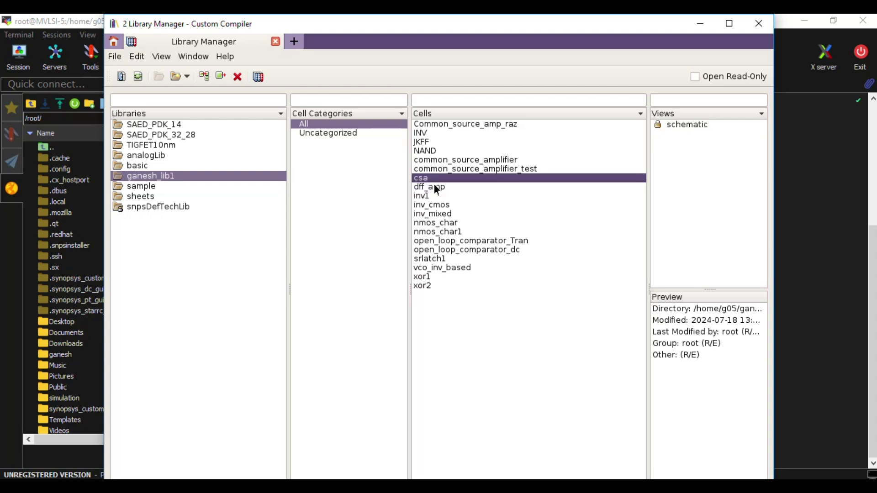
click(680, 125)
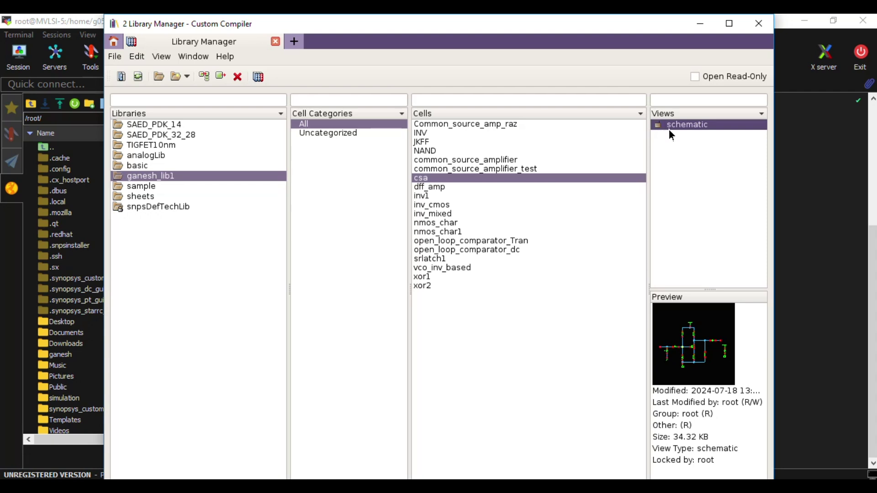
key(alt+Tab)
key(alt+Tab)
key(alt+Tab)
key(alt+Tab)
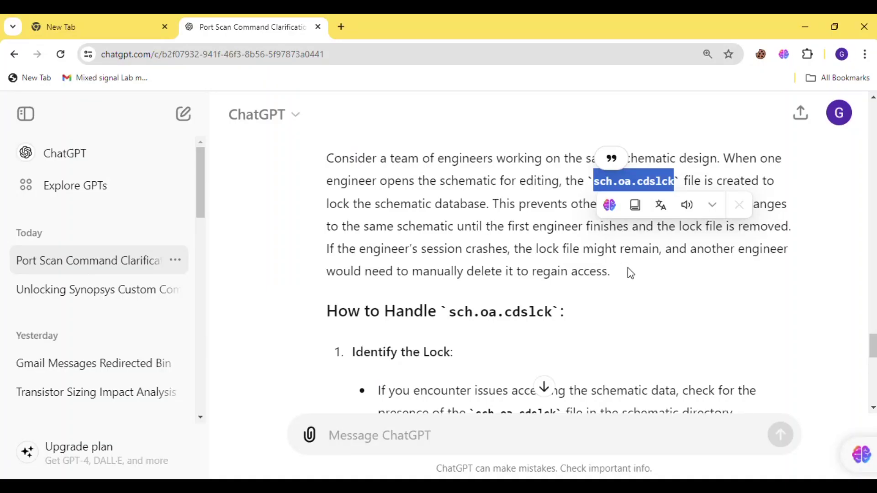
Clear the selection in ChatGPT's sch.oa.cdslck explanation and return to the Library Manager
click(631, 273)
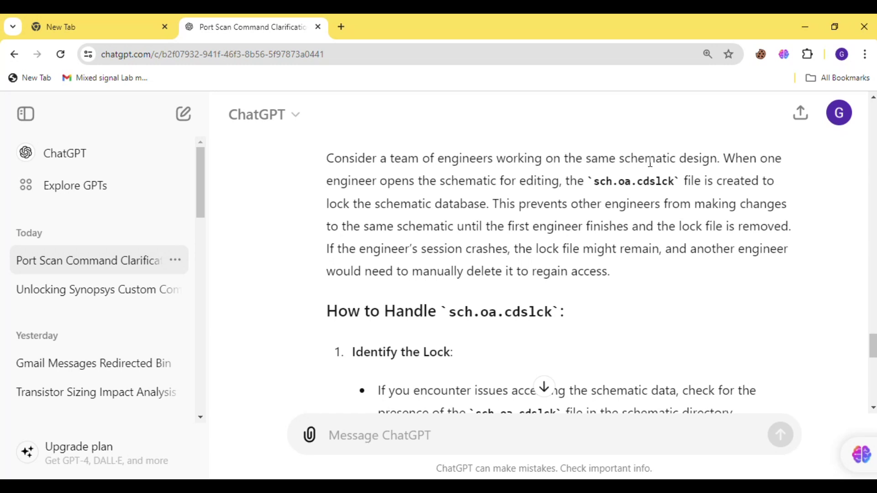
key(alt+Tab)
key(alt+Tab)
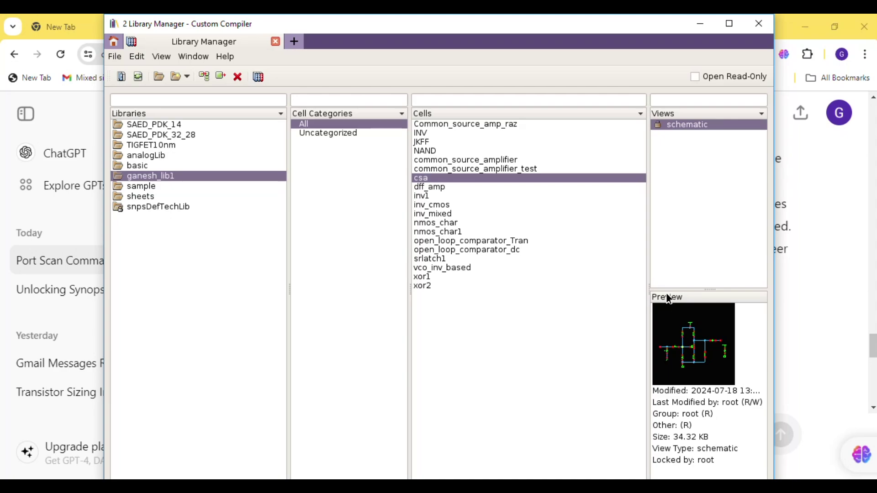
Bring the MobaXterm terminal forward, then switch back to the ChatGPT lock-file explanation
key(alt+Tab)
key(alt+Tab)
click(552, 234)
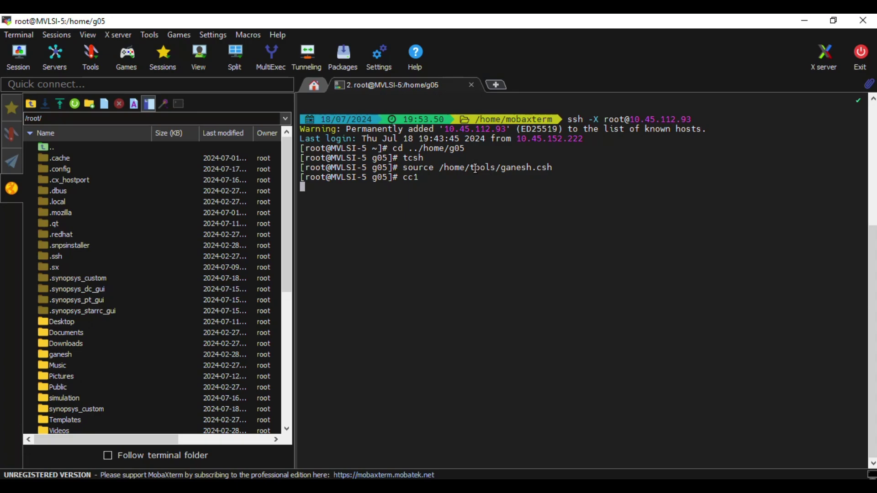
key(alt+Tab)
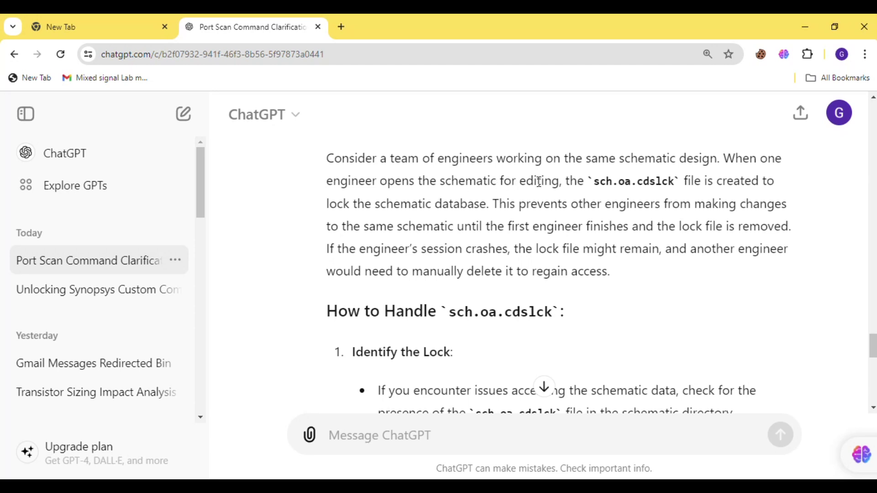
drag(593, 182, 675, 184)
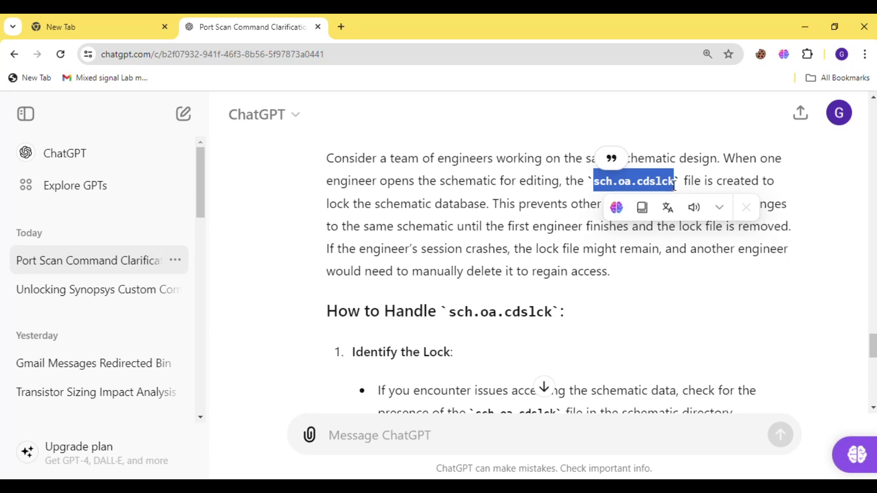
click(521, 205)
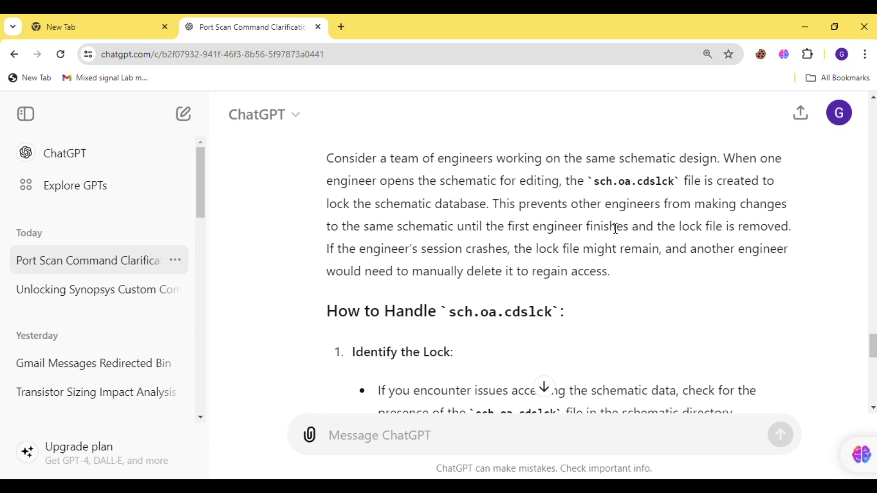
drag(595, 182, 678, 187)
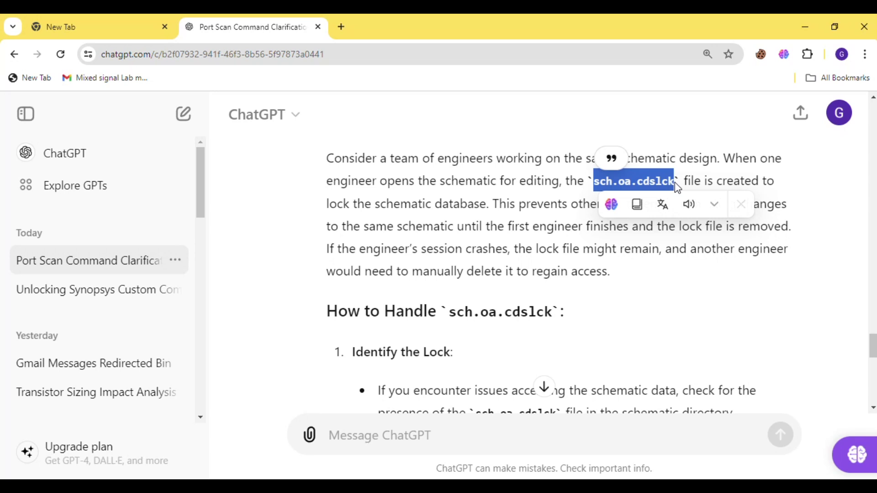
click(628, 274)
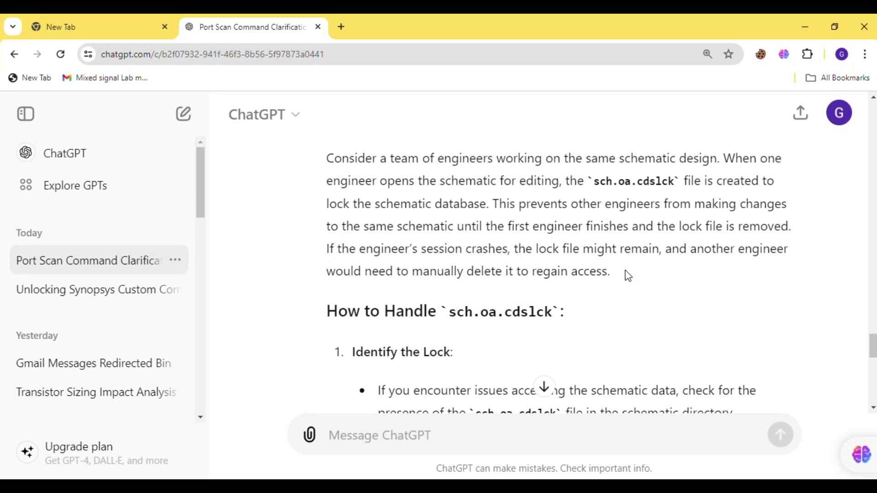
key(alt+Tab)
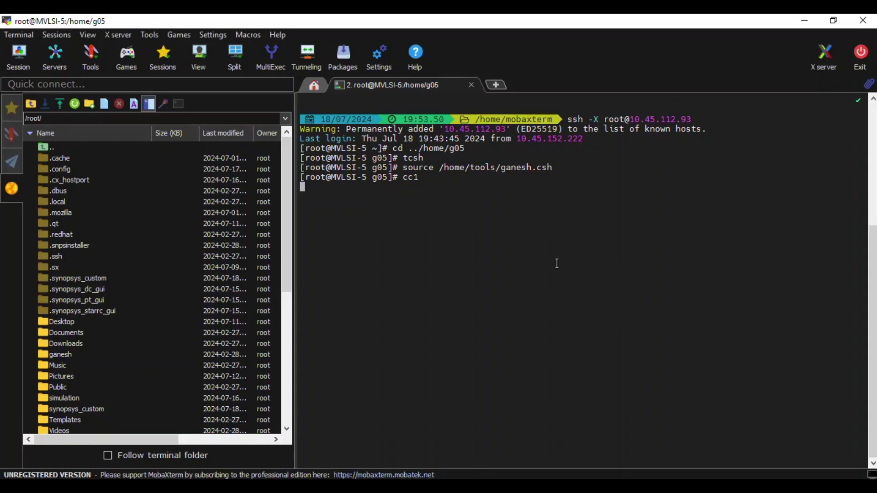
Select the sch.oa.cdslck file name in ChatGPT and return to the MobaXterm g05 session
key(alt+Tab)
key(alt+Tab)
key(alt+Tab)
key(Tab)
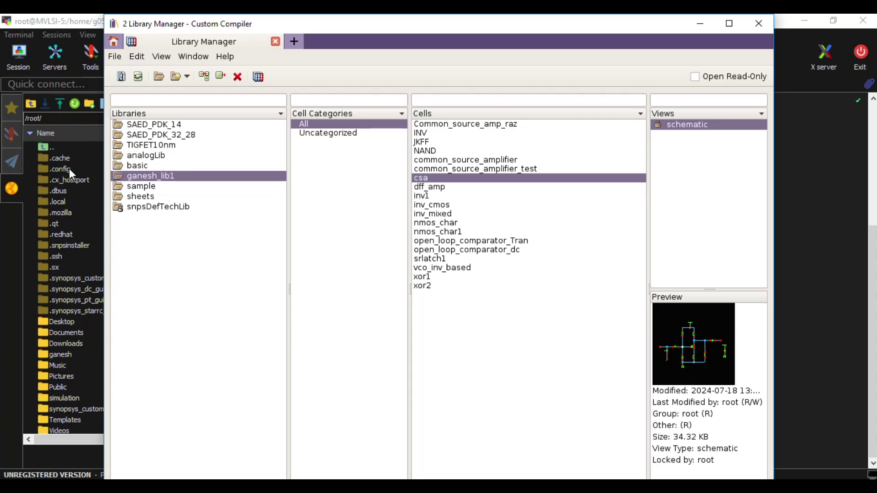
key(alt+Tab)
key(alt+Tab)
drag(594, 183, 681, 184)
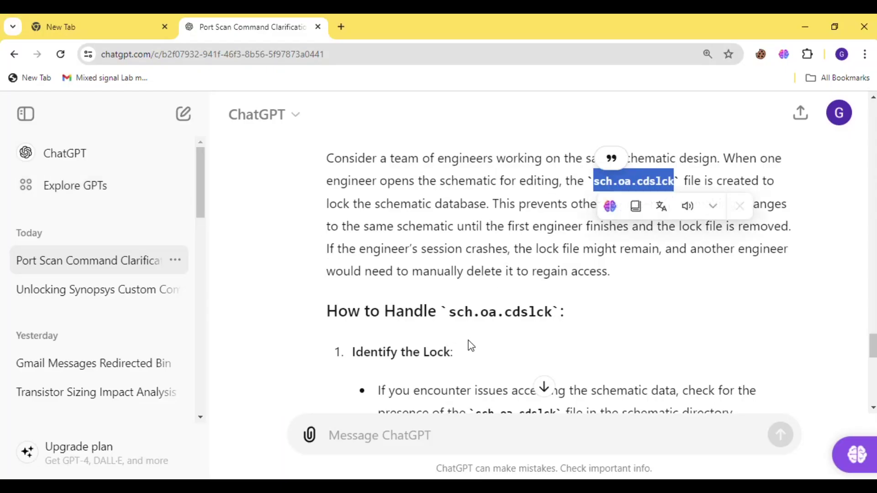
key(alt+Tab)
key(alt+Tab)
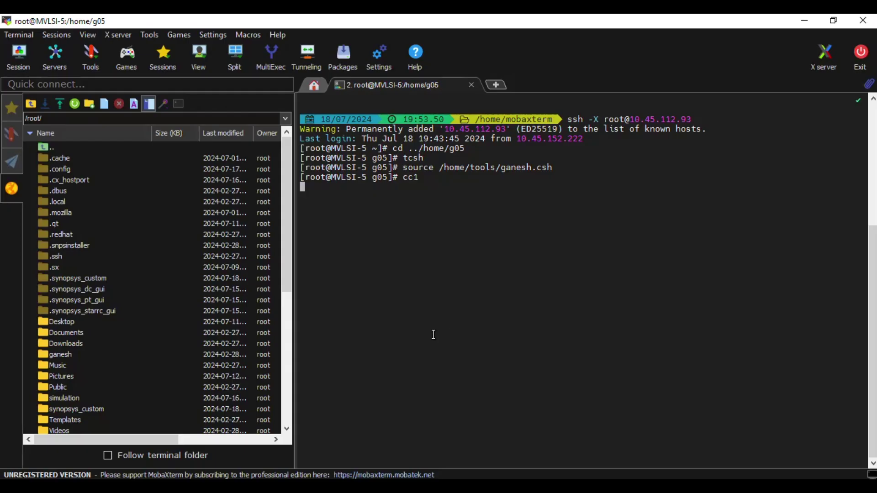
Browse the SFTP sidebar to /home/g05/ganesh_lib1/csa/schematic to see its lock files
click(26, 106)
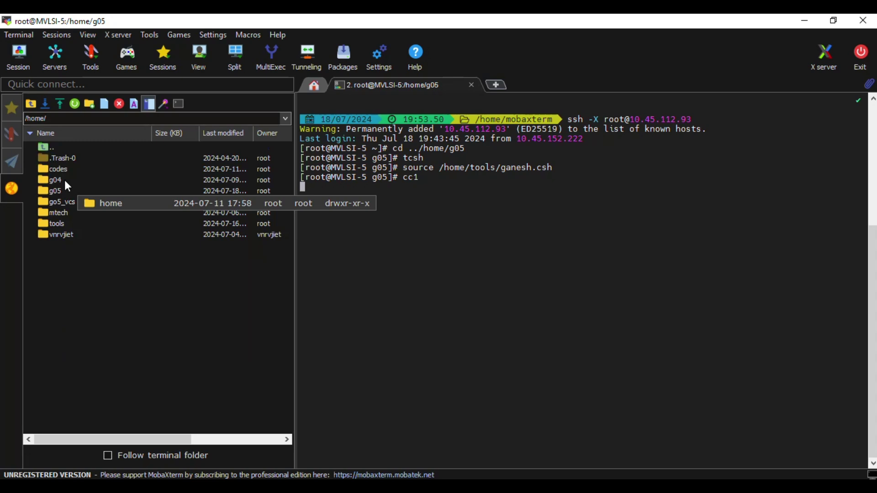
double_click(56, 191)
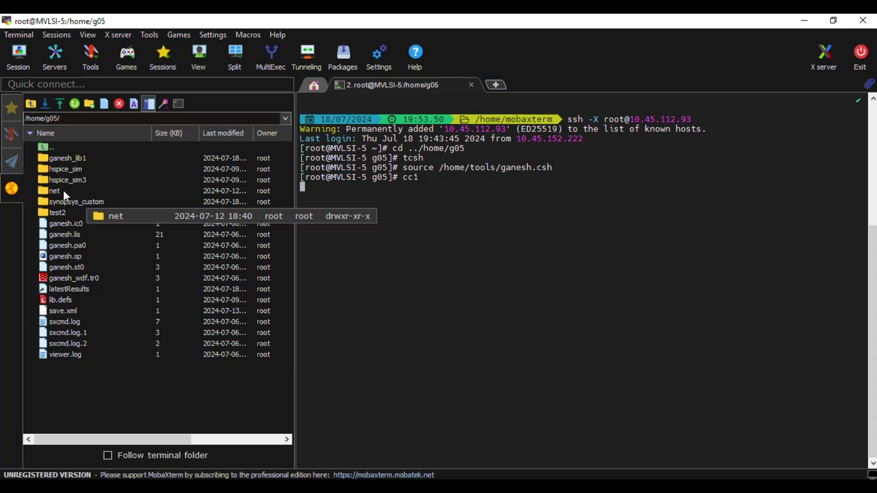
click(63, 160)
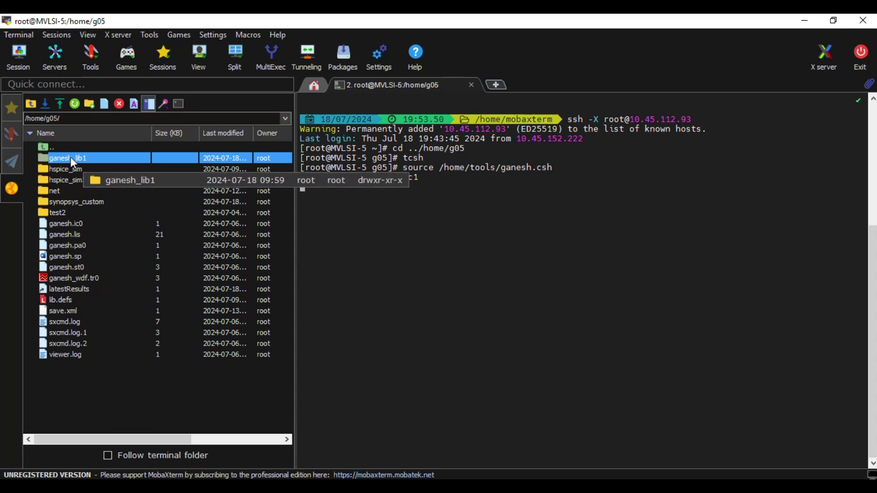
double_click(71, 157)
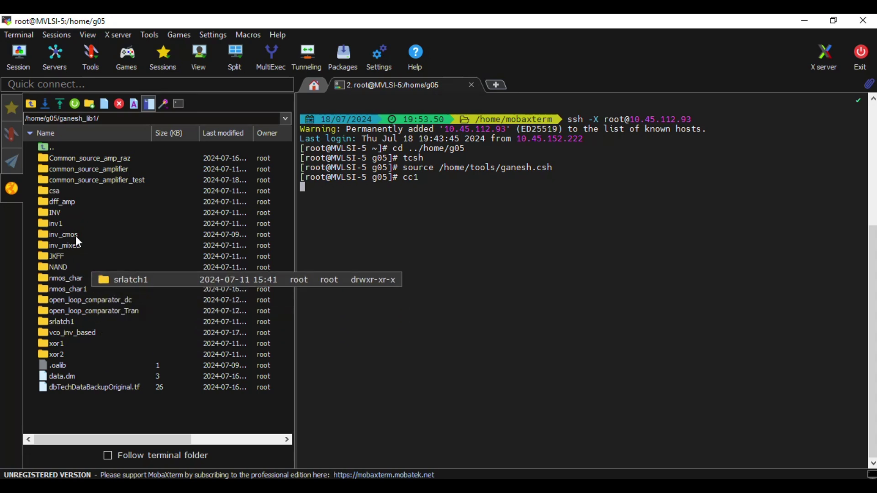
double_click(55, 191)
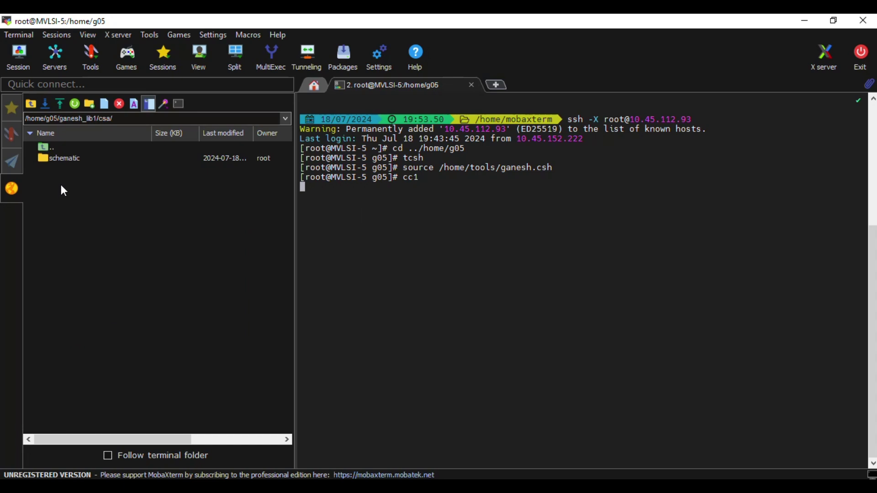
double_click(60, 158)
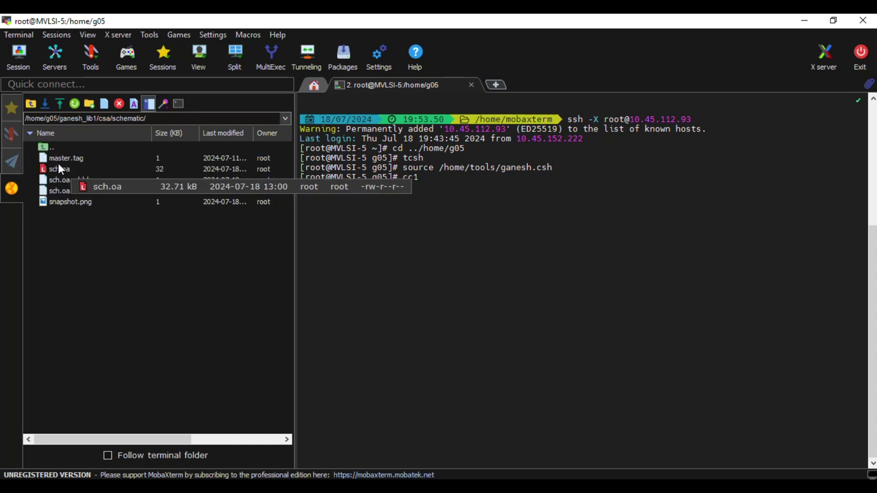
Compare with dff_amp's schematic folder, then reopen the csa schematic folder
click(33, 106)
click(33, 105)
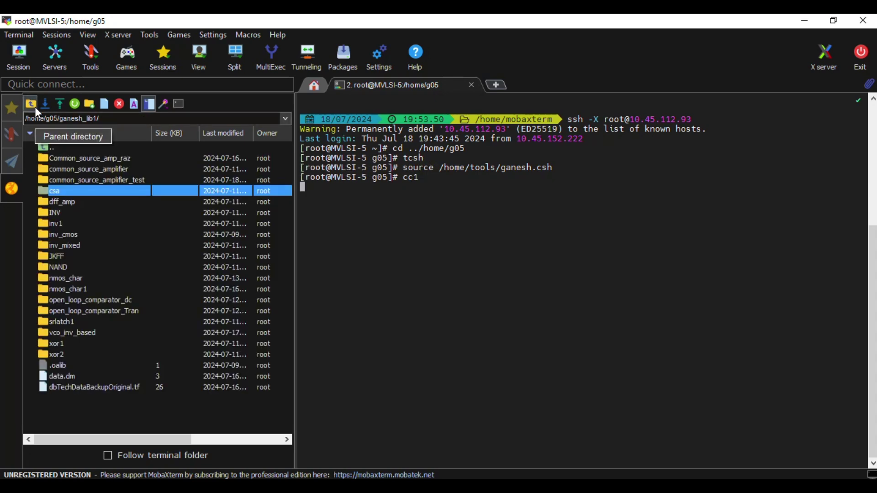
double_click(72, 201)
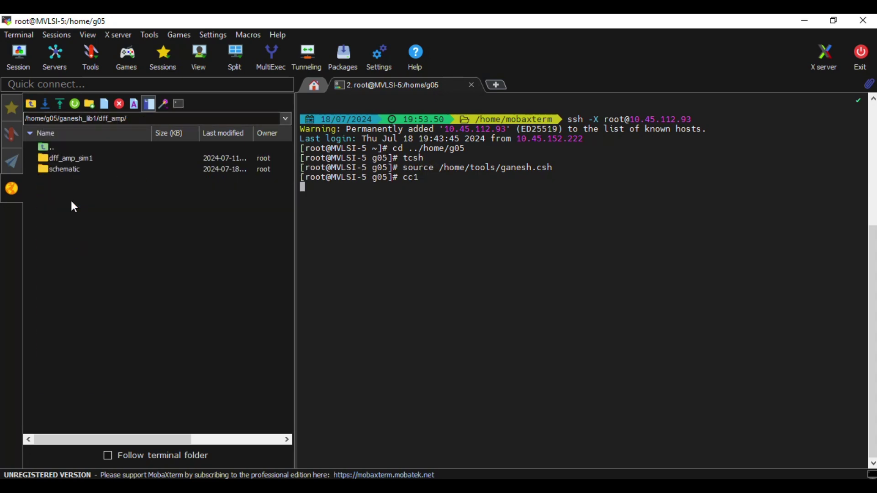
double_click(63, 171)
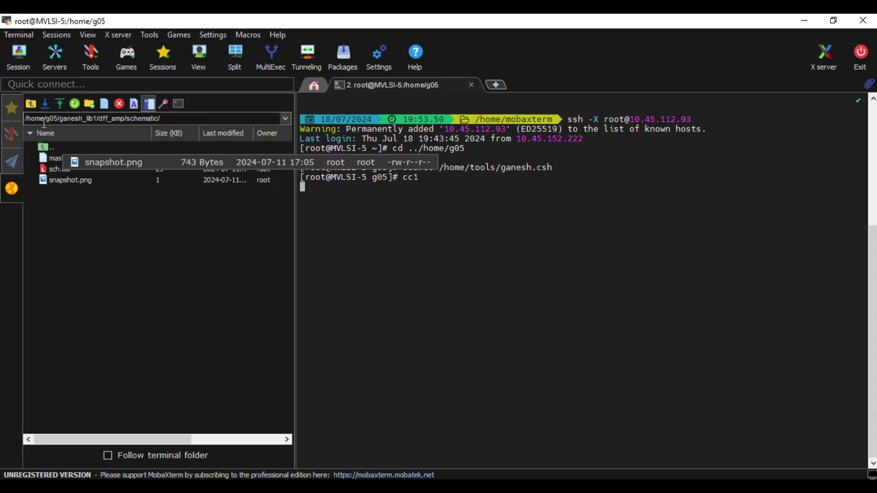
click(31, 104)
click(31, 105)
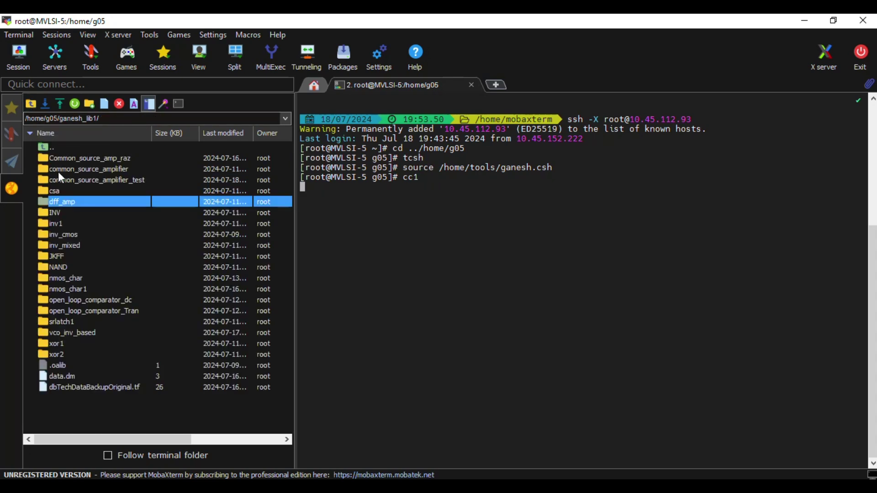
click(56, 190)
double_click(56, 190)
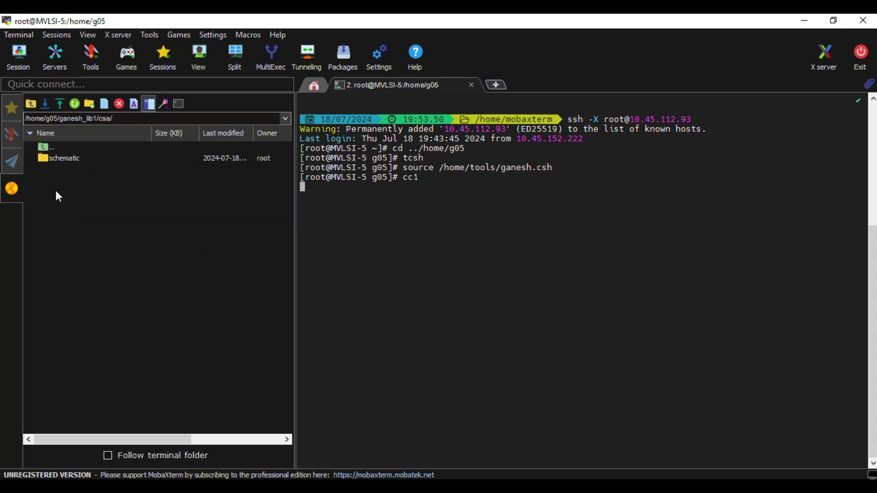
double_click(56, 158)
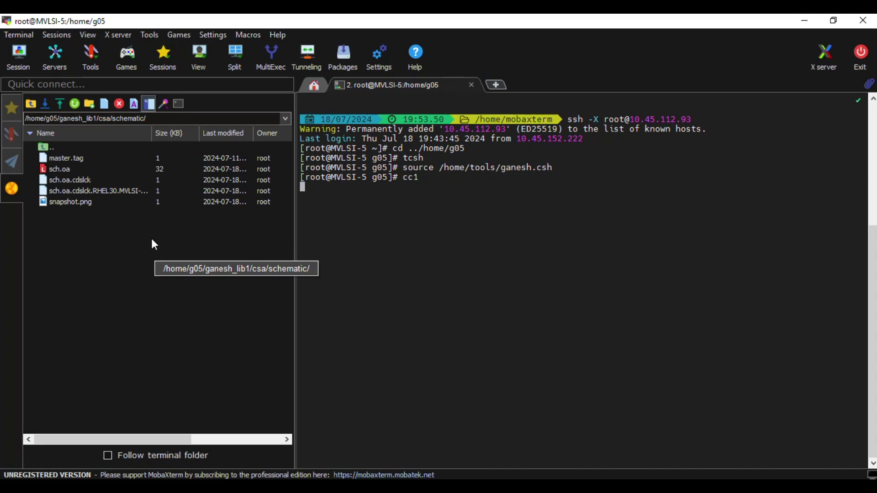
key(alt+Tab)
key(alt+Tab)
key(alt+Tab)
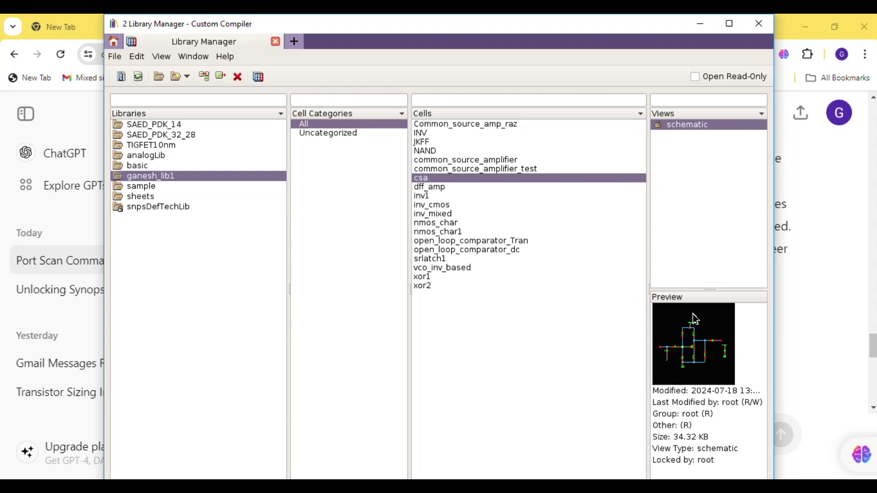
Scroll ChatGPT's answer to the example rm command for sch.oa.cdslck, then return to MobaXterm
key(alt+Tab)
scroll(550, 338, down, 6)
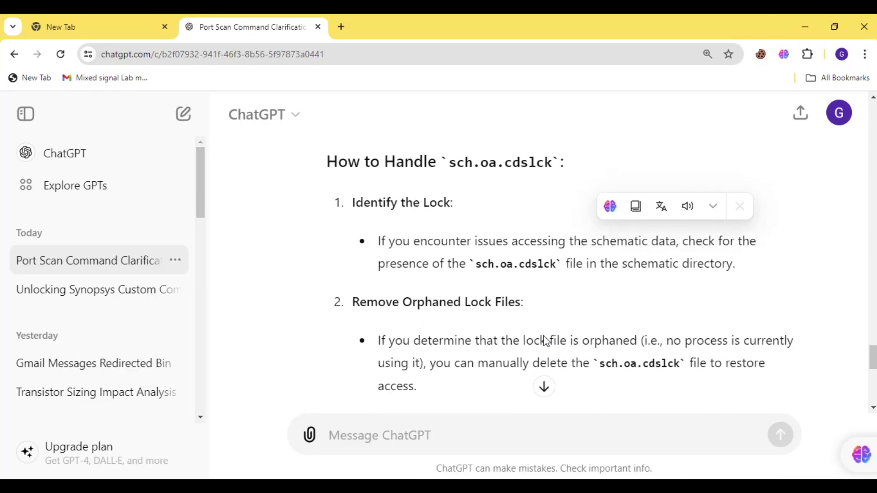
scroll(544, 338, down, 3)
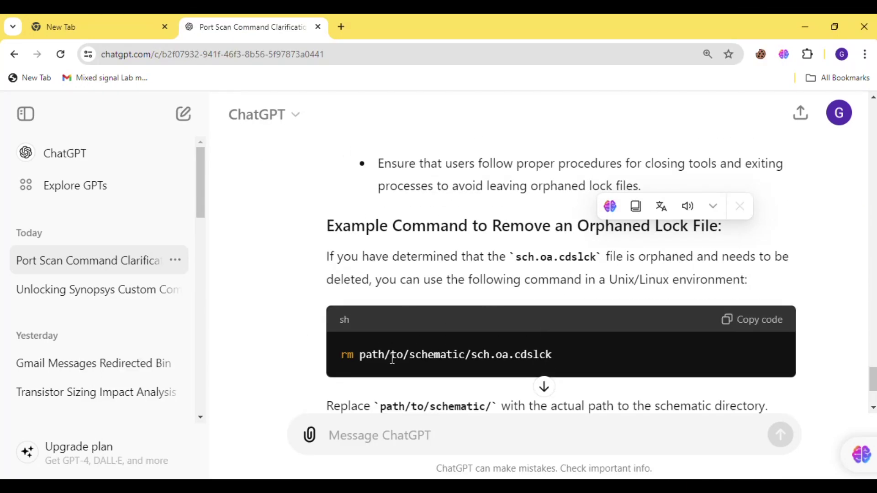
key(alt+Tab)
key(alt+Tab)
key(alt+Tab)
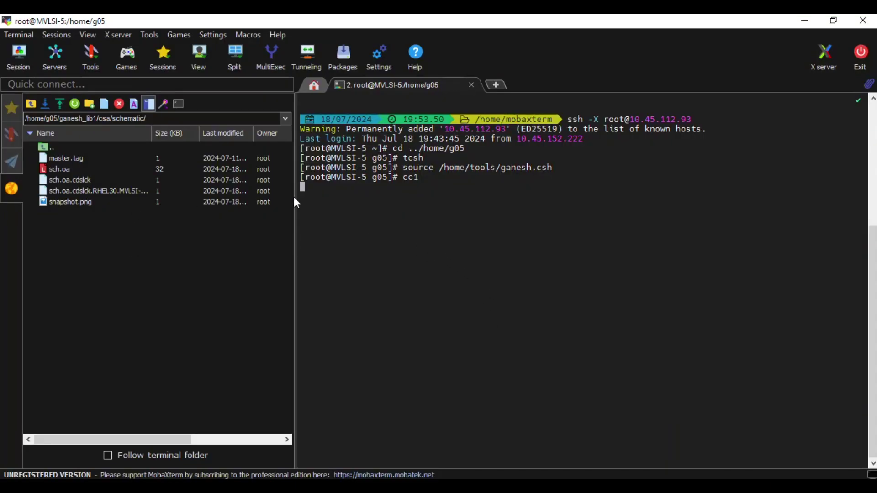
click(501, 85)
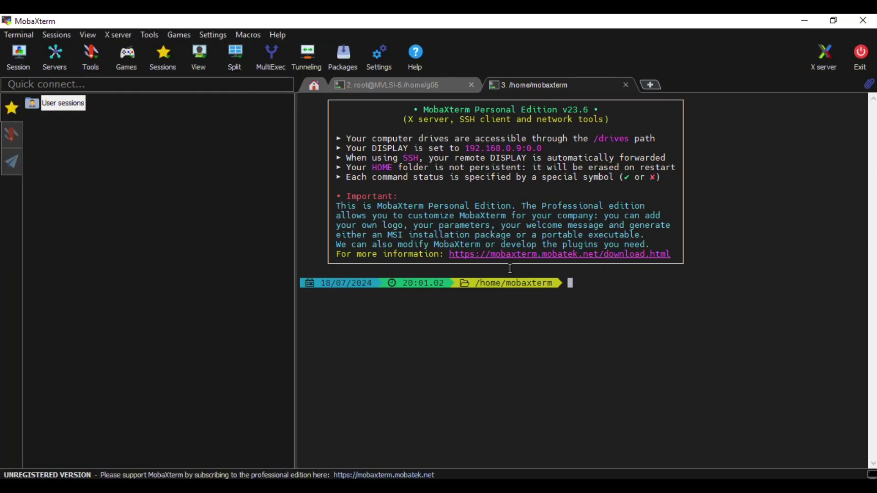
text(clear)
key(Return)
text(ss)
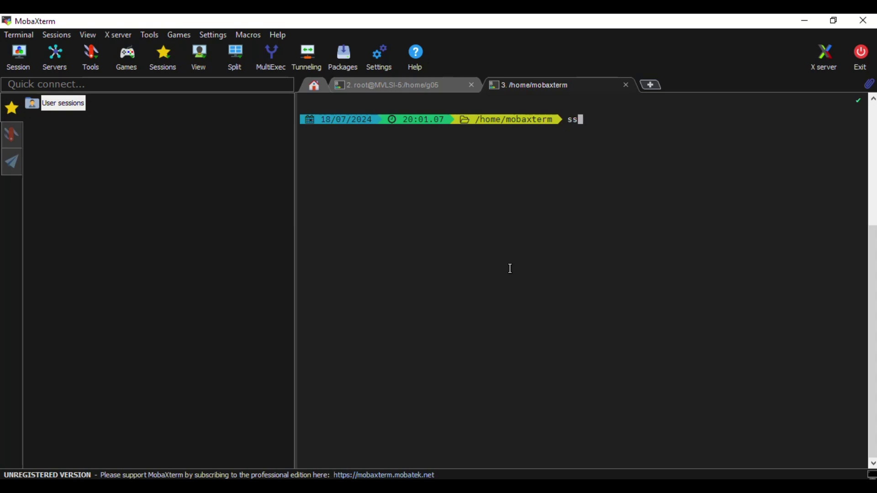
text(h -X root@10.45.11)
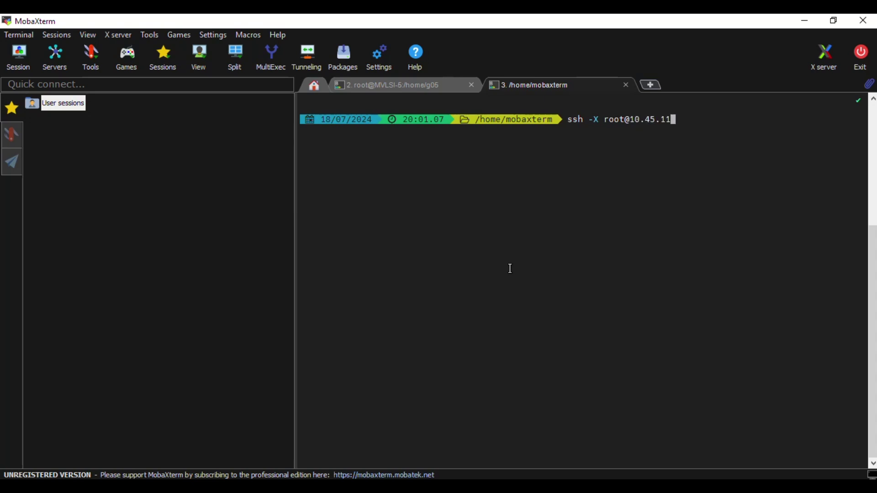
text(2.93)
key(Return)
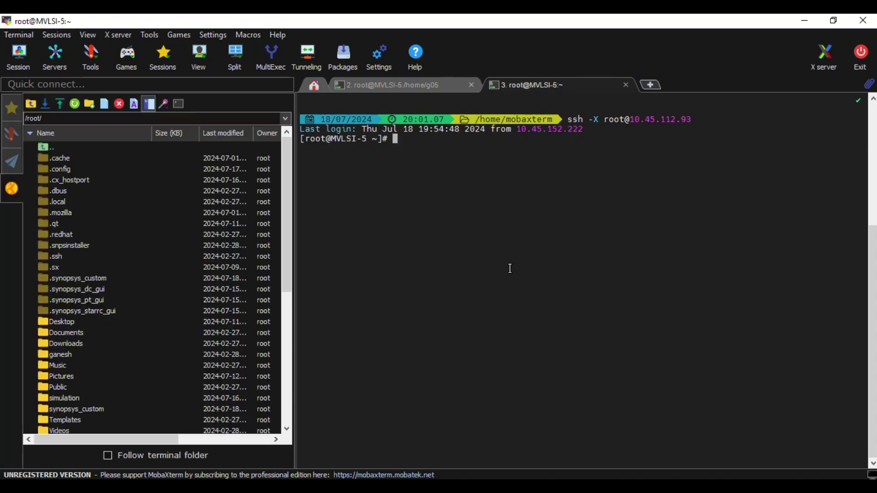
Browse the SFTP sidebar from root into /home/g05/ganesh_lib1/csa/schematic/
click(32, 102)
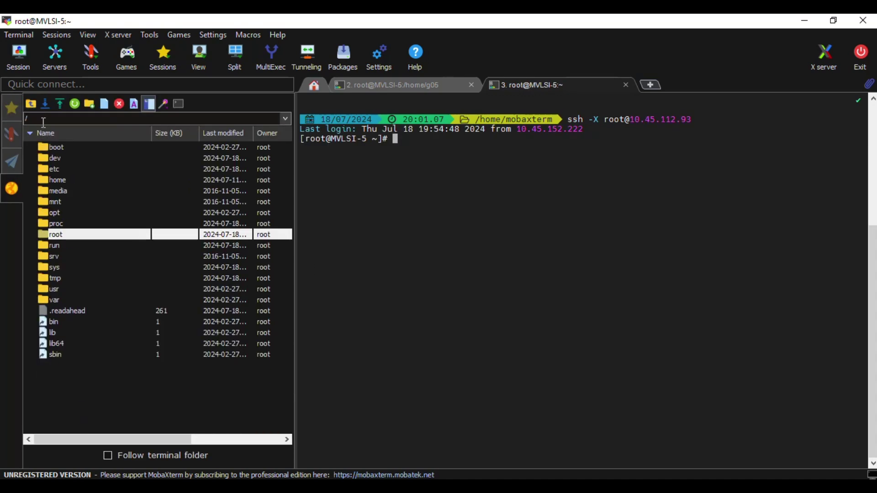
double_click(60, 180)
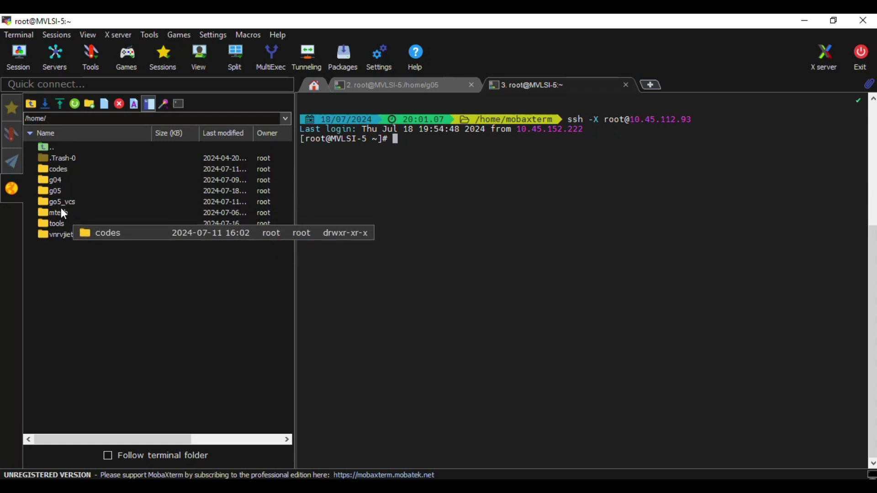
double_click(58, 191)
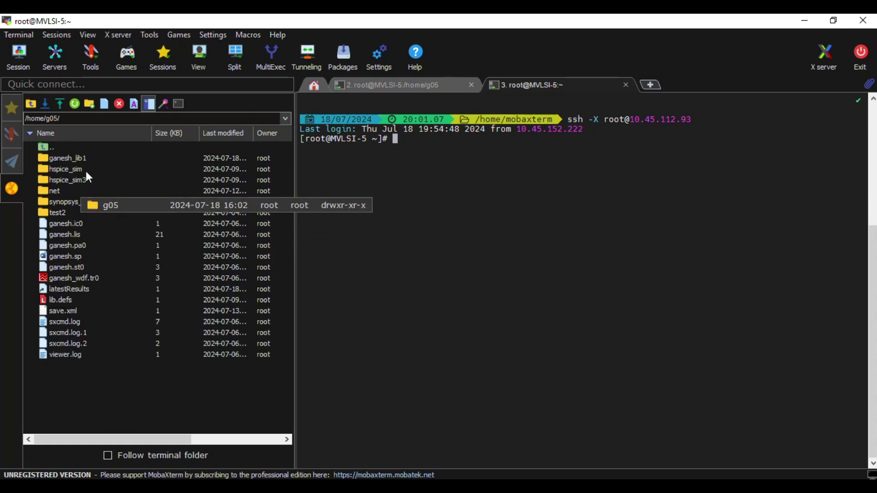
click(75, 159)
double_click(73, 158)
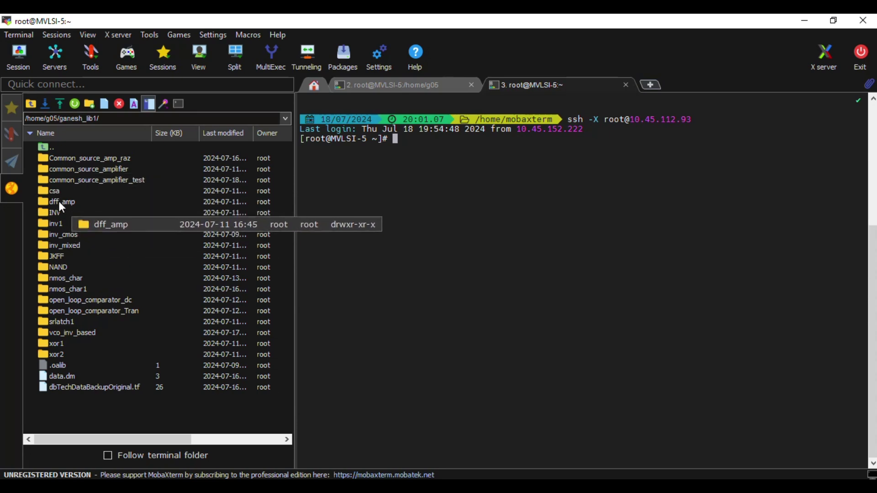
double_click(58, 191)
double_click(56, 159)
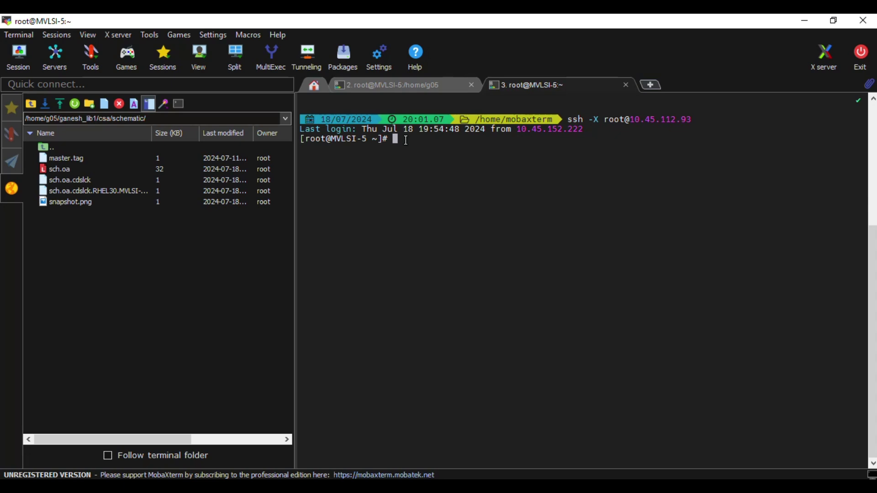
Delete sch.oa.cdslck with rm on its pasted, unquoted path, answer yes, and refresh the listing
text(rm)
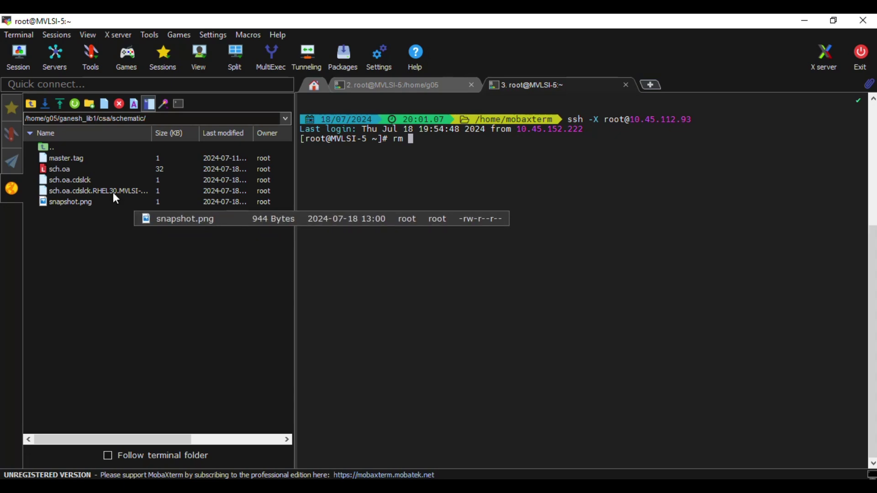
click(69, 179)
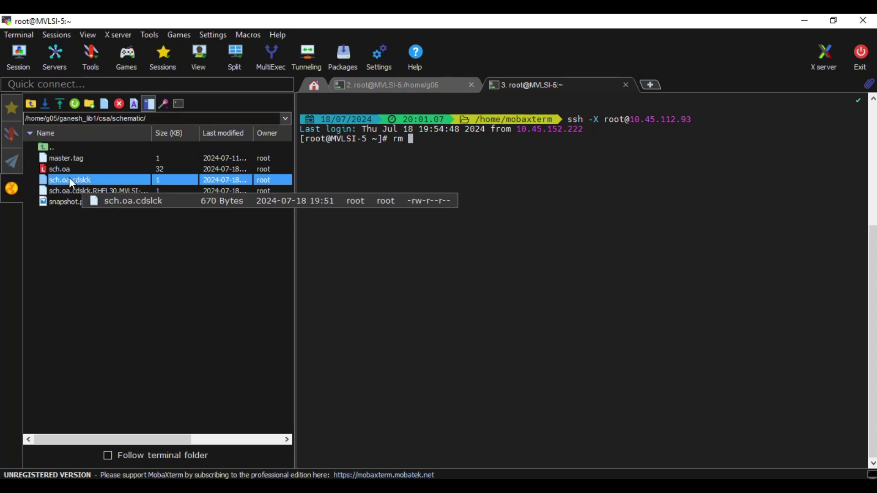
middle_click(70, 180)
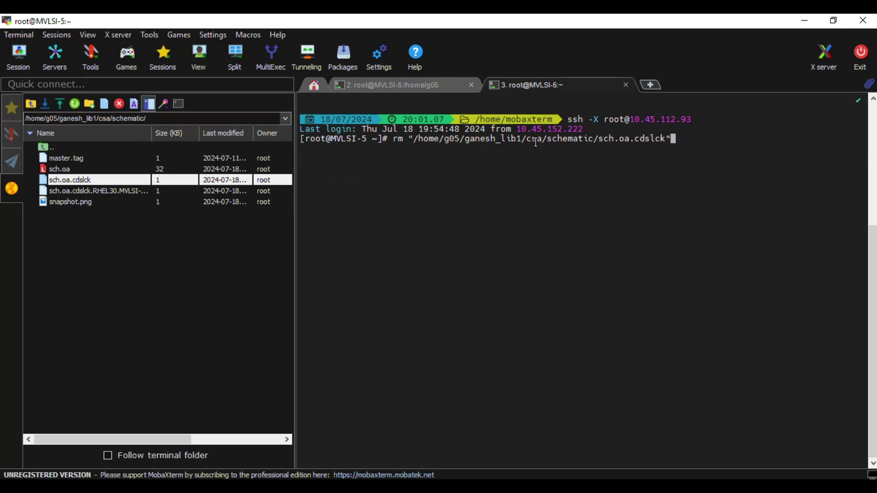
key(BackSpace)
key(Left)
key(Left)
key(Left)
key(Left)
key(Left)
key(Left)
key(Left)
key(Left)
key(Left)
key(Left)
key(Left)
key(Left)
key(Left)
key(Left)
key(Left)
key(Left)
key(Left)
key(Left)
key(Left)
key(Left)
key(Left)
key(Left)
key(Left)
key(Left)
key(Left)
key(Left)
key(Left)
key(Left)
key(Left)
key(Left)
key(Delete)
key(Return)
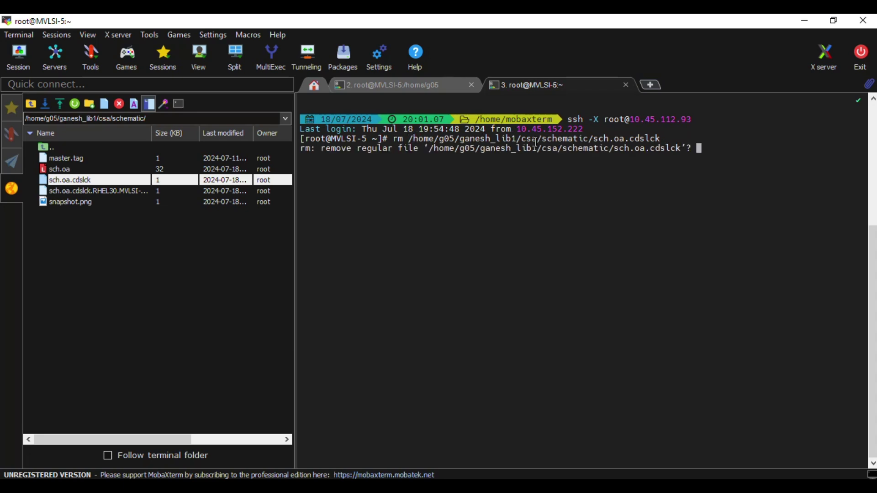
text(yea)
key(BackSpace)
text(s)
key(Return)
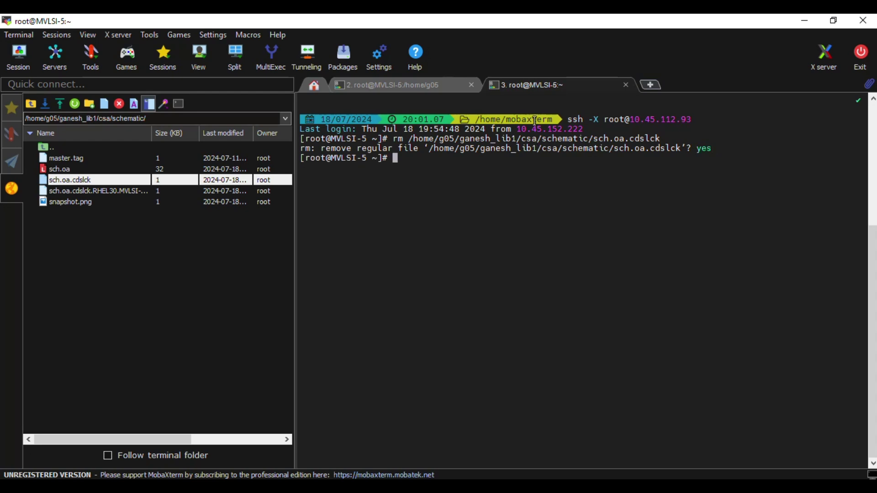
click(76, 106)
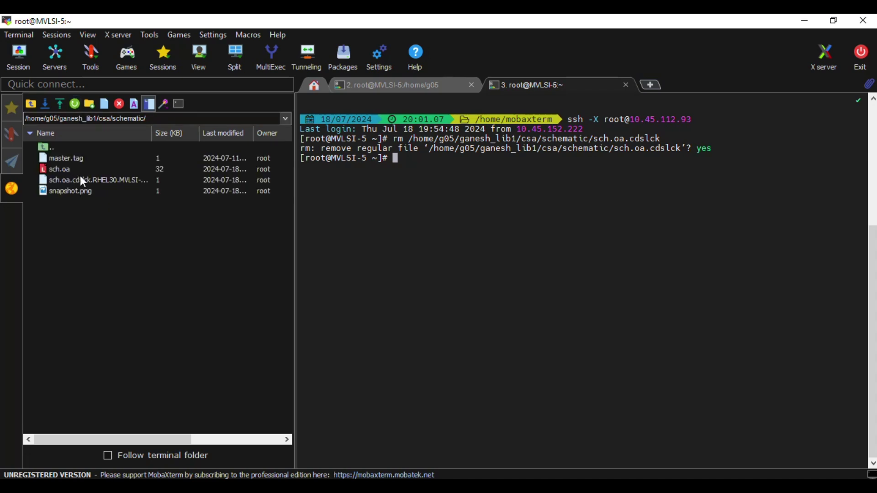
Remove sch.oa.cdslck.RHEL30.MVLSI-5.7800 with rm, confirm yes, and refresh the file list
text(rm)
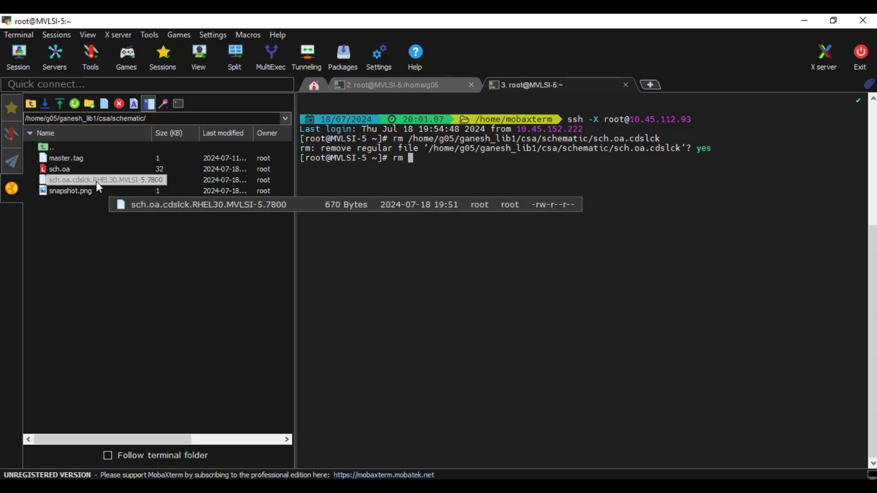
drag(96, 182, 411, 158)
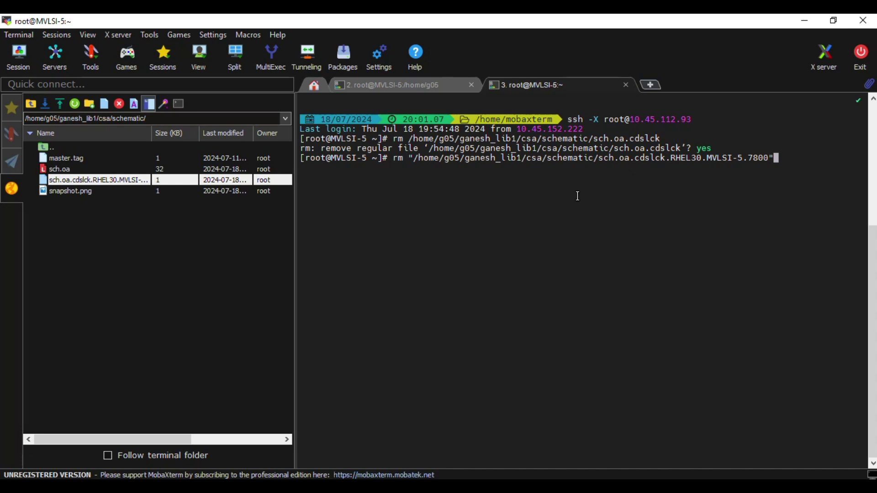
key(Left)
key(Left)
key(Left)
key(Left)
key(Left)
key(Left)
key(Left)
key(Left)
key(Left)
key(Left)
key(Left)
key(Left)
key(Left)
key(Left)
key(Left)
key(Left)
key(Left)
key(Left)
key(Left)
key(Left)
key(Left)
key(Left)
key(Left)
key(Left)
key(Left)
key(Left)
key(Left)
key(Left)
key(Left)
key(Left)
key(Left)
key(Left)
key(Left)
key(Left)
key(Left)
key(Left)
key(Left)
key(Left)
key(Left)
key(Left)
key(BackSpace)
key(Return)
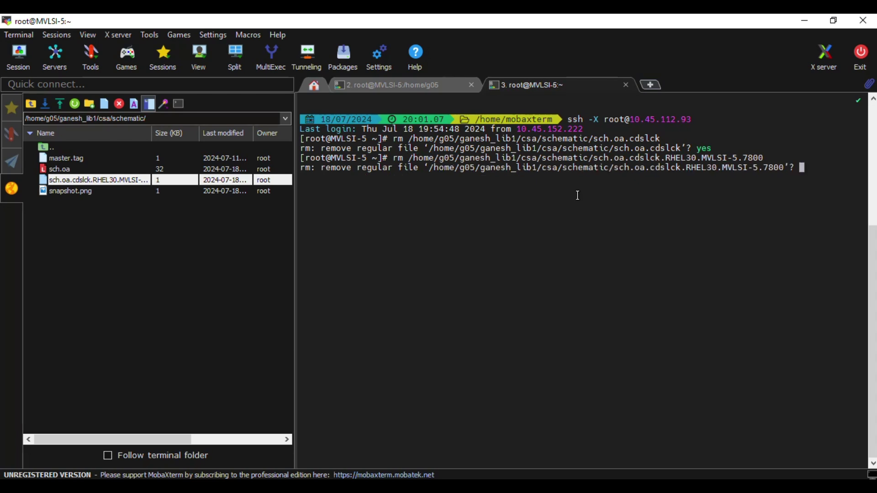
text(yes)
key(Return)
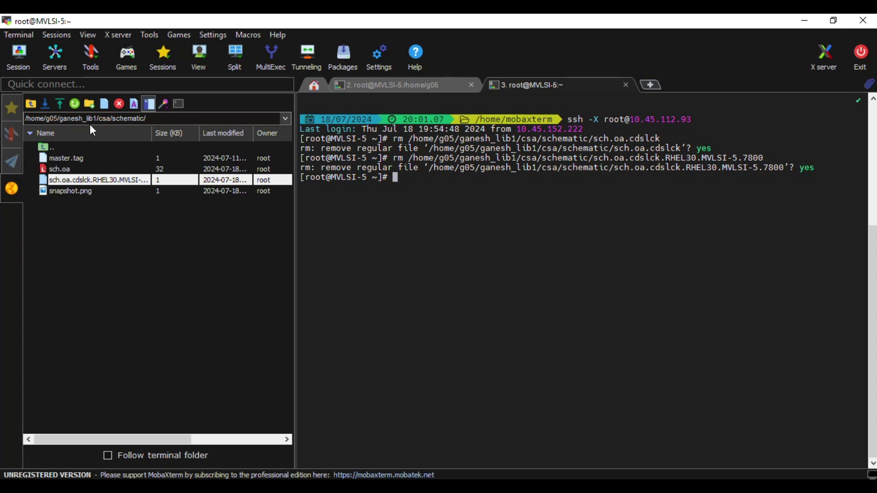
click(75, 104)
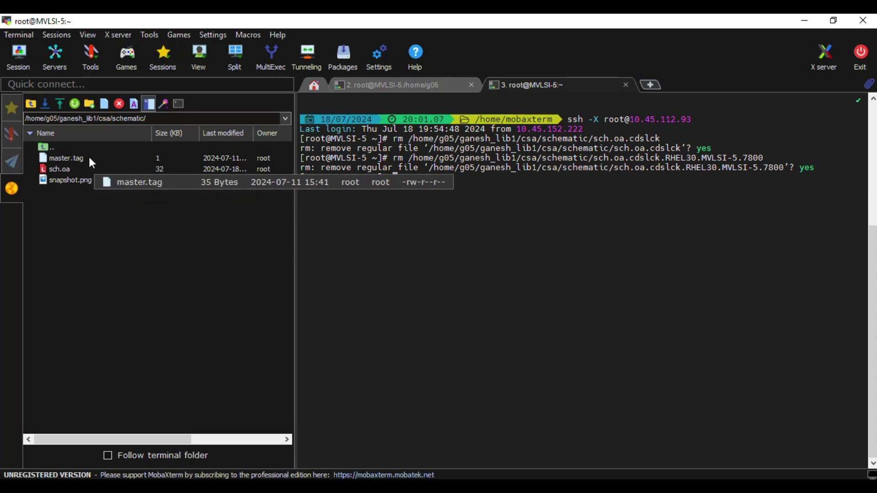
click(84, 178)
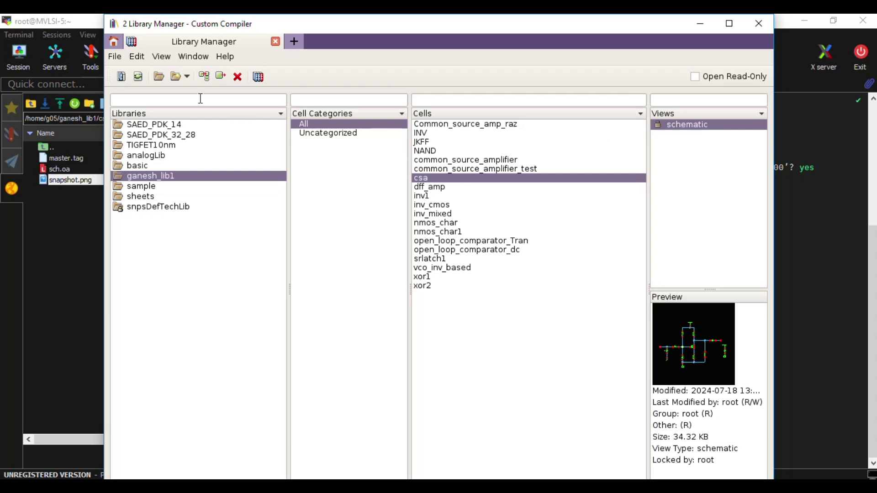
Refresh the Library Manager libraries and open the ganesh_lib1 csa schematic for editing
click(116, 57)
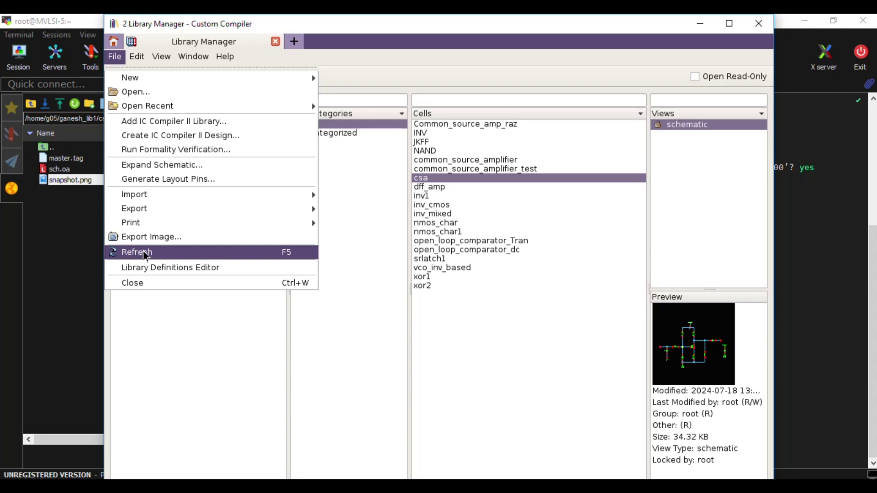
click(143, 253)
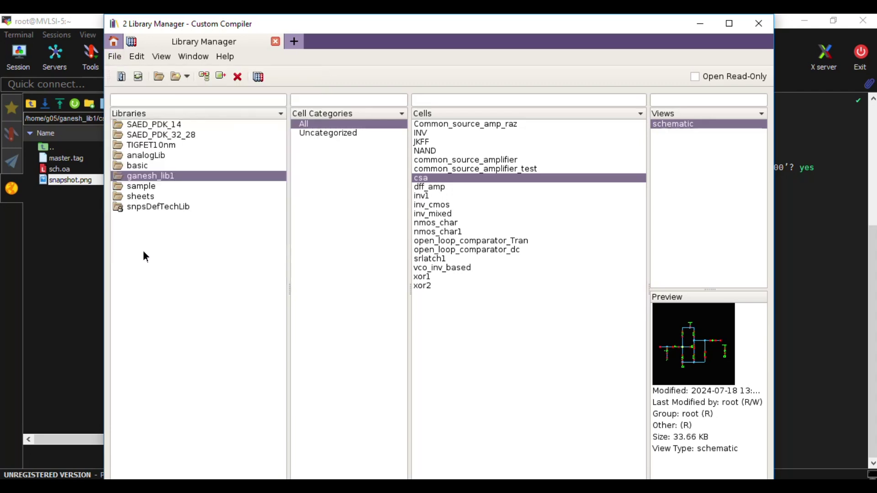
double_click(666, 123)
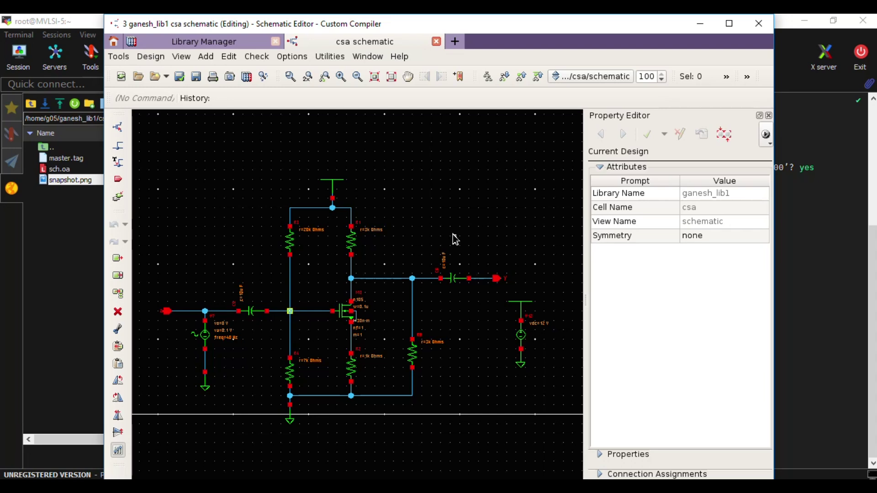
Switch briefly to the terminal, then return to the csa schematic editor
key(alt+Tab)
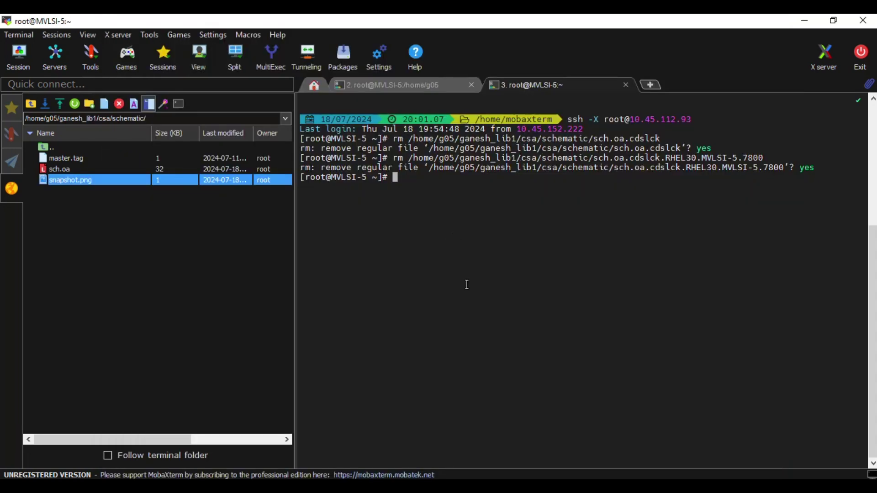
key(alt+Tab)
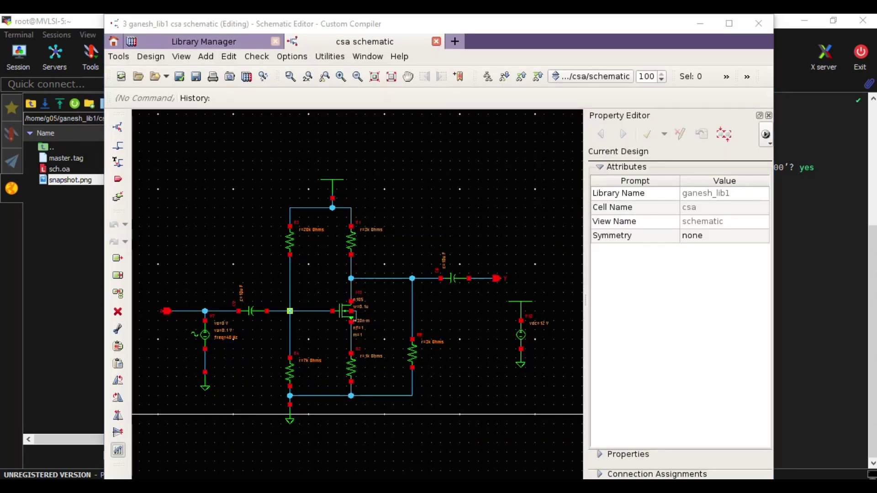
key(alt+Tab)
key(alt+Tab)
key(alt+Tab)
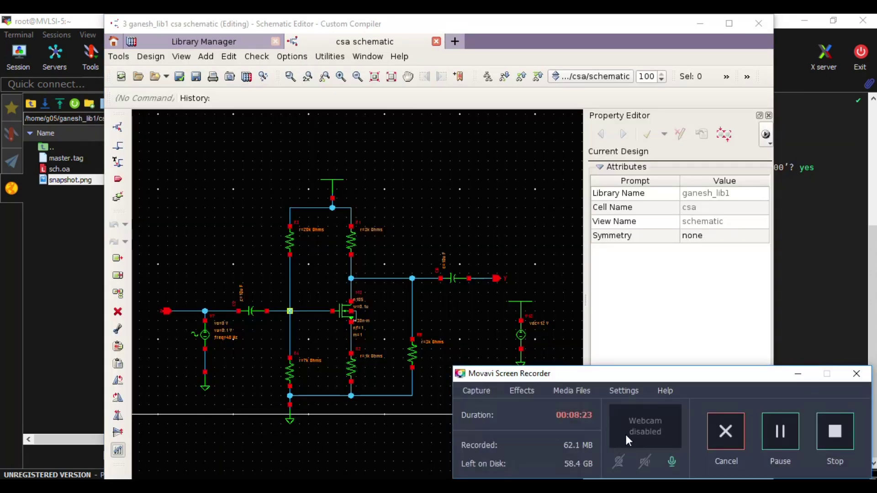